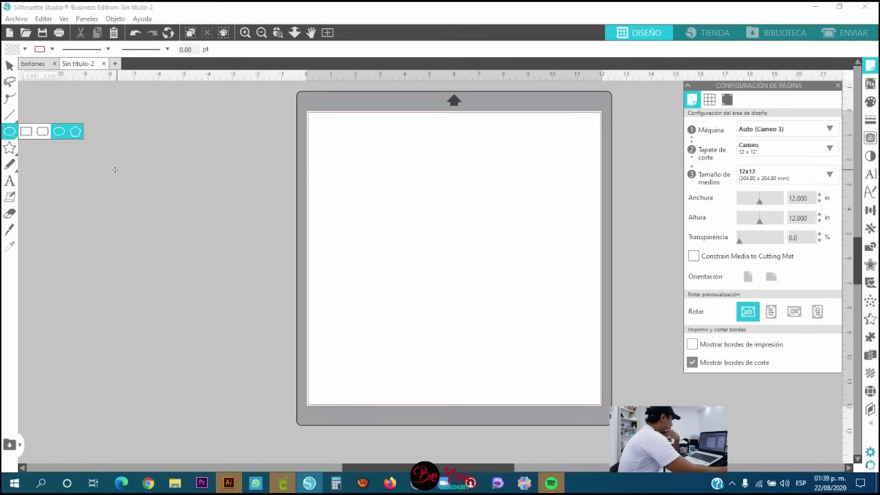
Draw a circle beside the cutting mat and set its width and height to 2.7 in.
left_click_drag(110, 166, 224, 281)
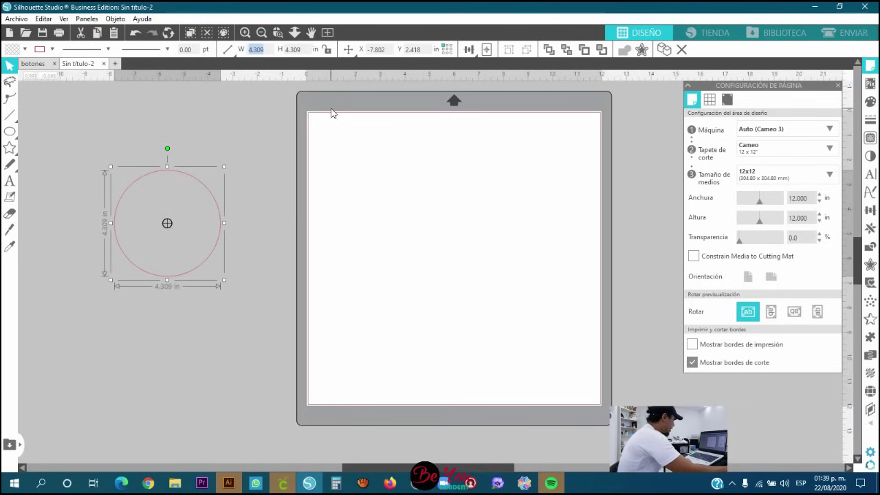
key("Return")
left_click_drag(308, 52, 284, 53)
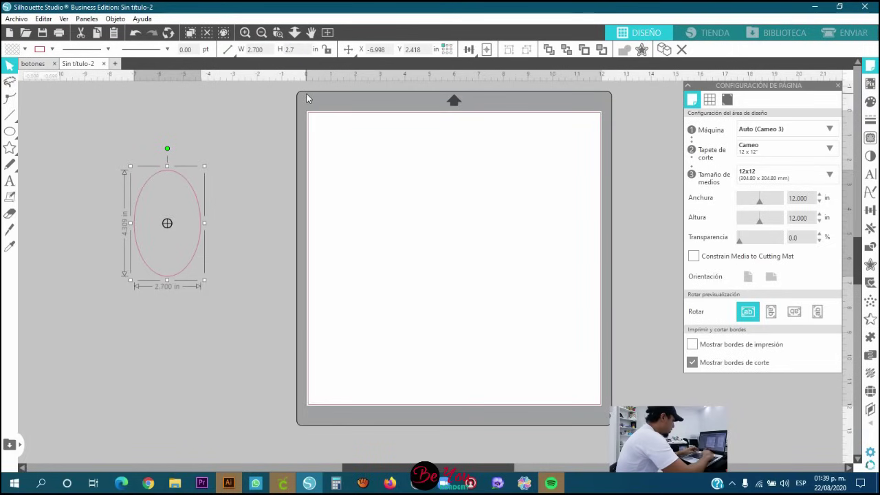
type("2.7")
key("Return")
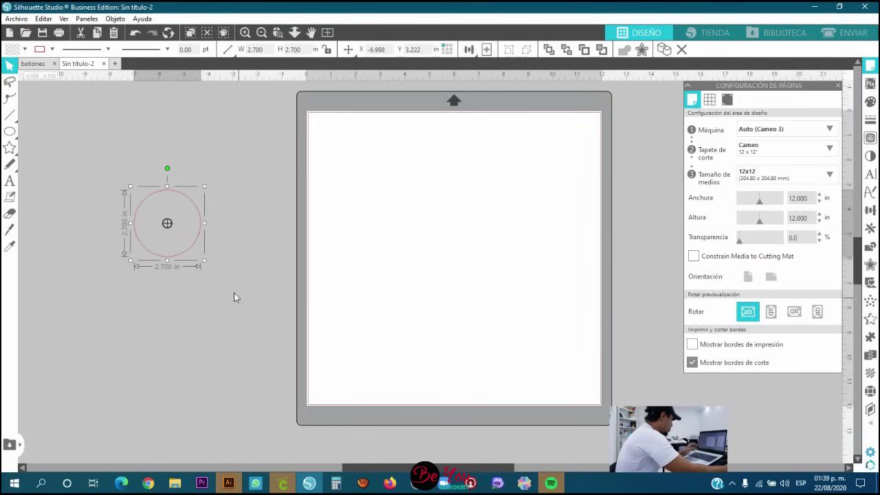
left_click_drag(191, 255, 228, 258)
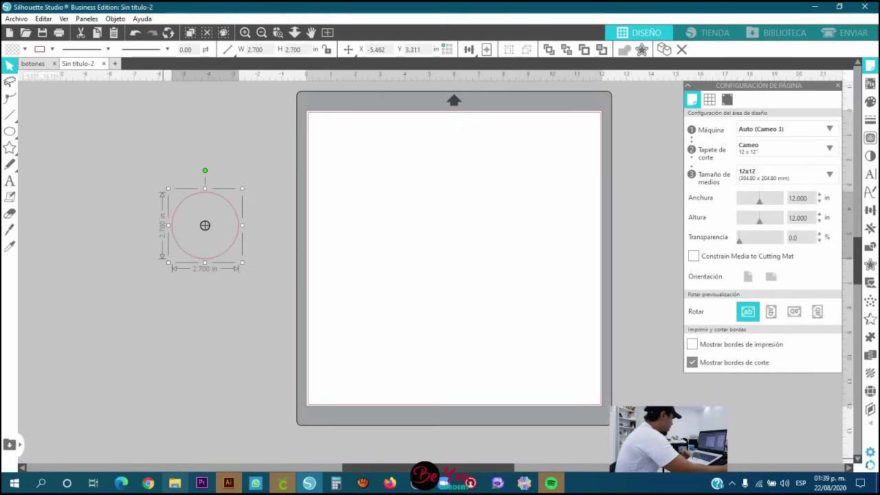
Switch to File Explorer and fill the circle with the PAPEL 01 pattern from the Lol surprise folder in Disenos SVG.
mouse_move(175, 482)
left_click(190, 432)
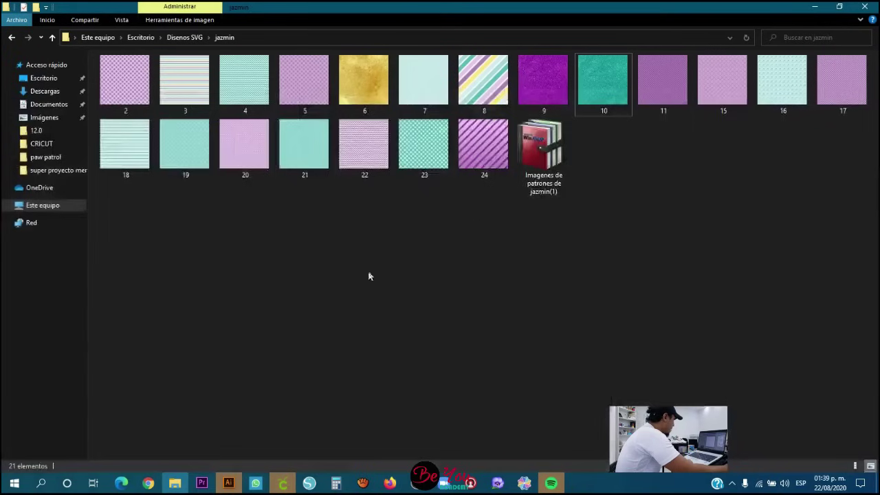
left_click(530, 101)
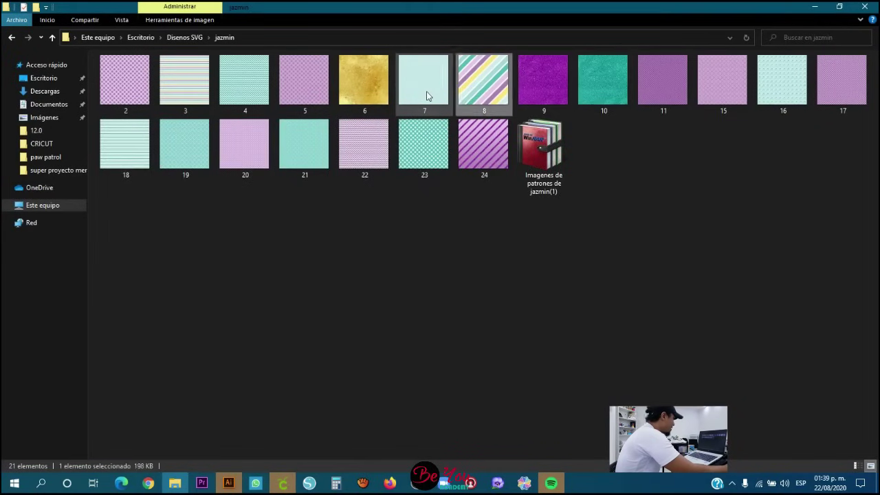
left_click(302, 93)
left_click(563, 99)
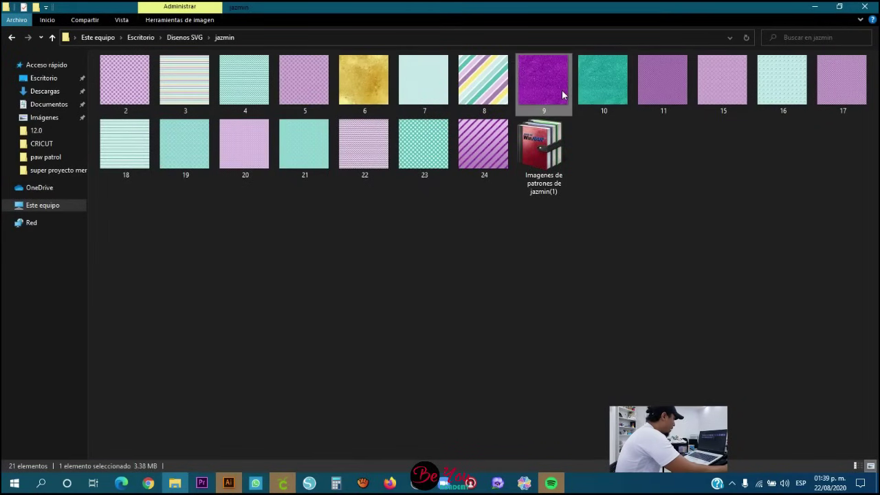
left_click(11, 38)
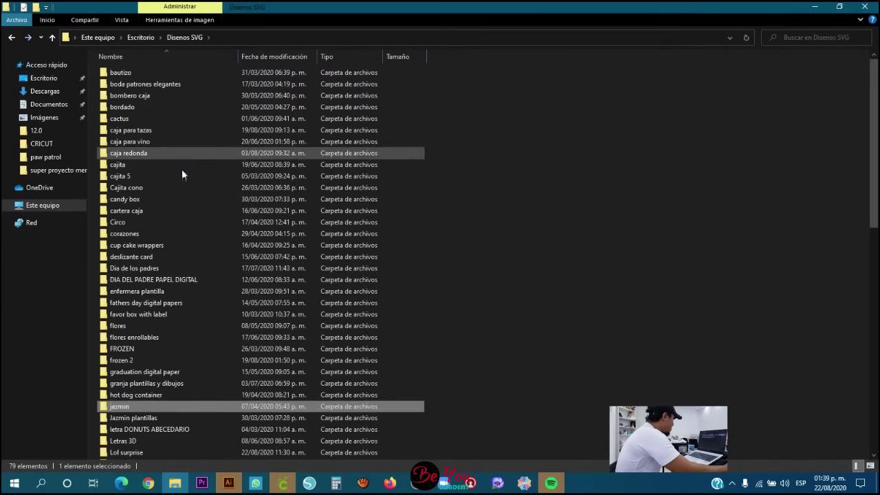
key("l")
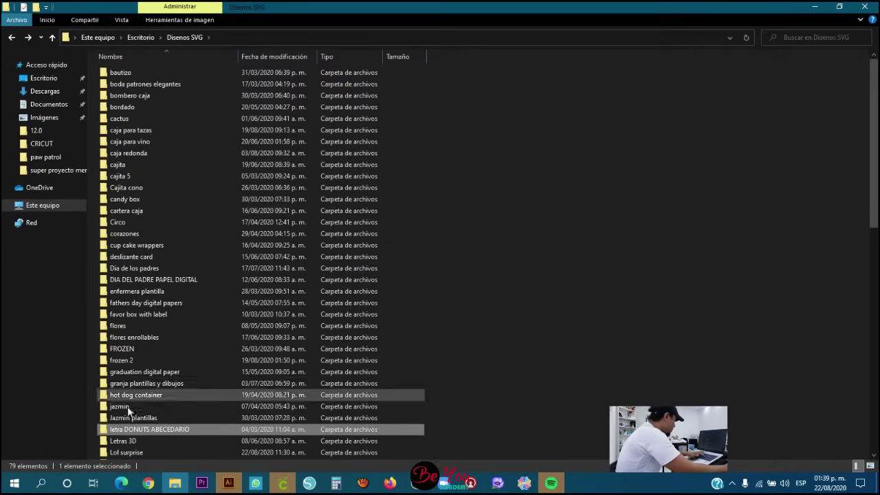
double_click(133, 450)
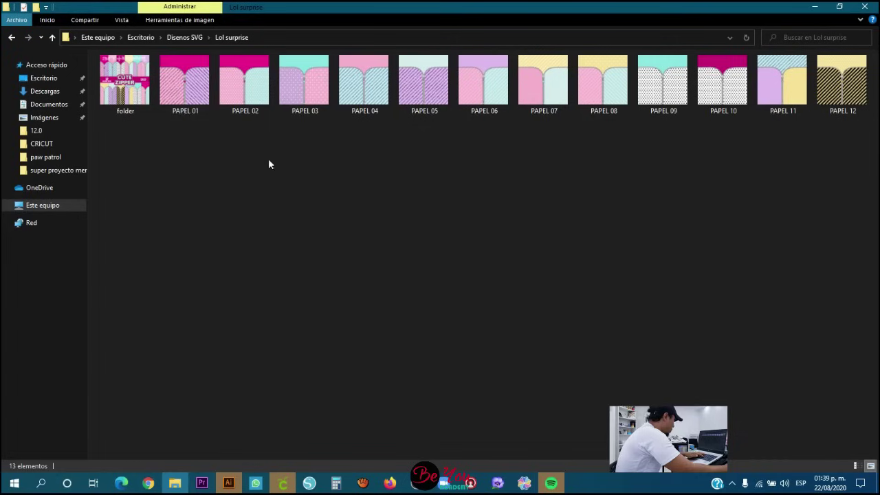
left_click(192, 74)
left_click_drag(182, 97, 210, 260)
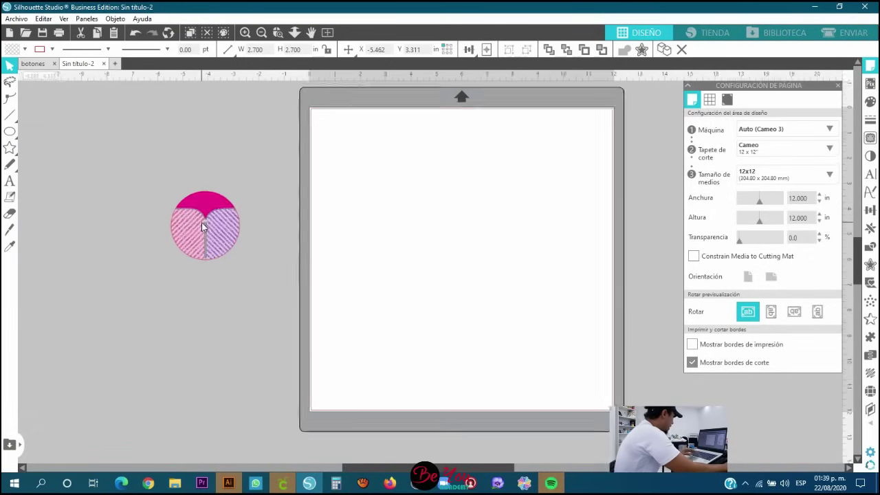
Add a text object with the person's first name above the patterned circle.
scroll(205, 226, "up", 5)
scroll(210, 219, "up", 2)
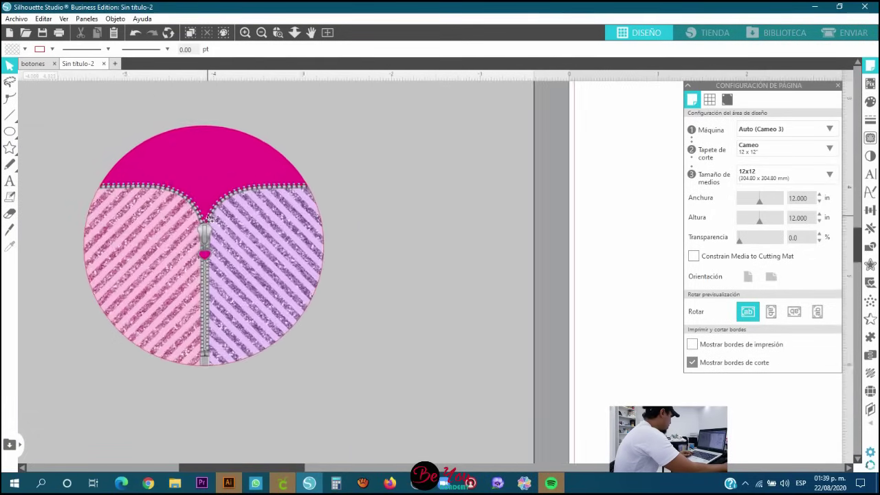
left_click(9, 182)
scroll(90, 153, "up", 4)
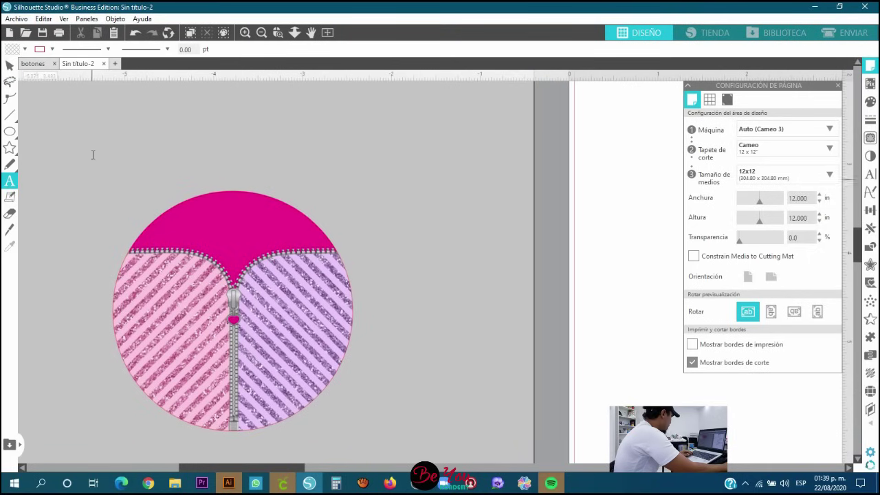
left_click(86, 152)
type("Indiana")
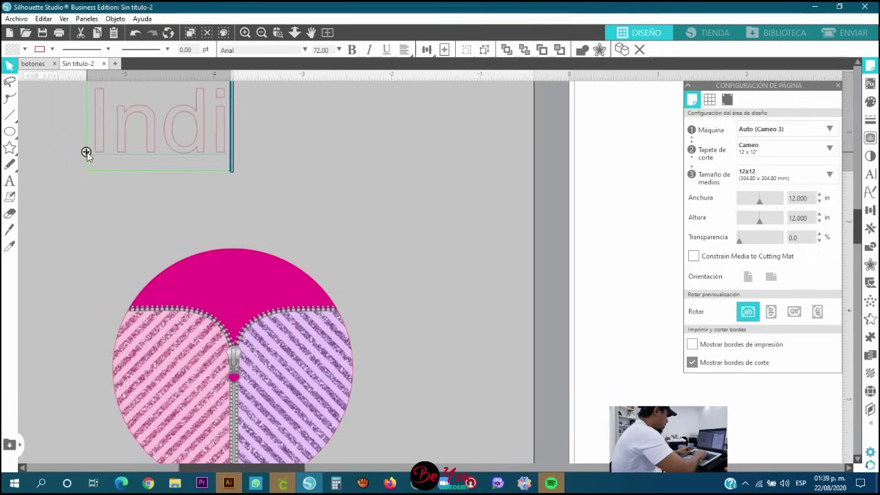
key("Escape")
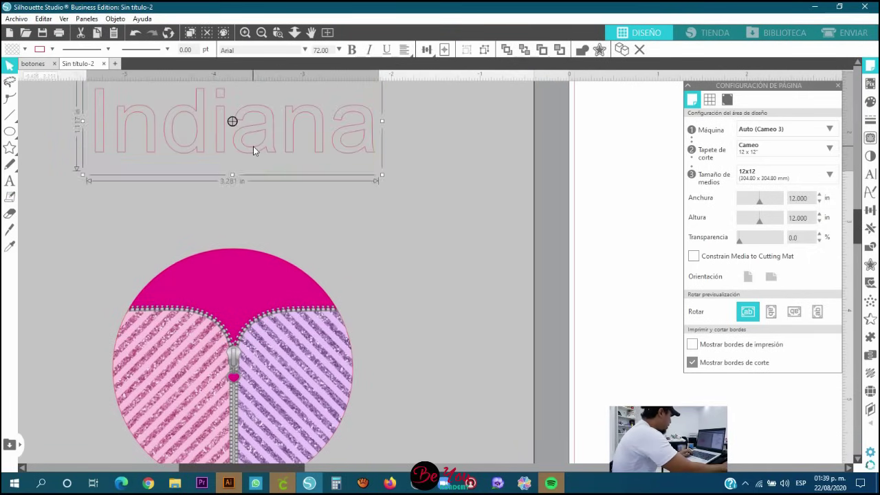
Fill the name text with white and scale it down to about 34 pt inside the circle's solid pink area.
left_click(24, 50)
left_click(32, 93)
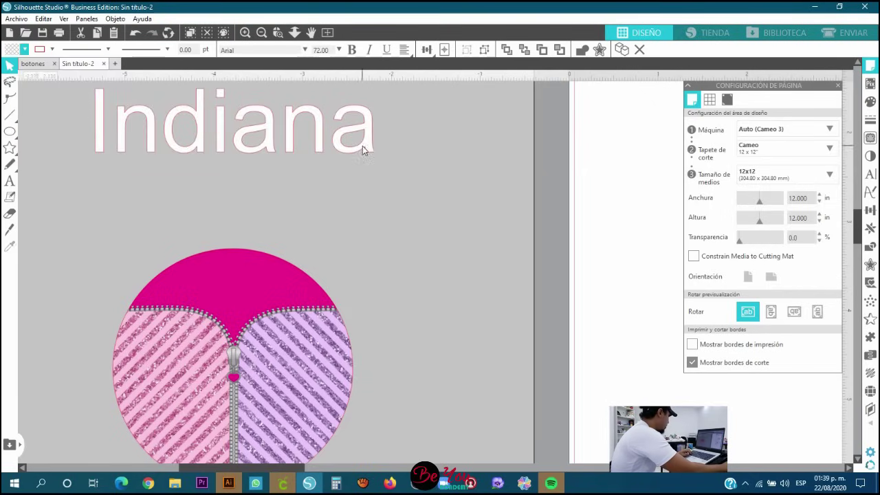
left_click_drag(381, 176, 297, 306)
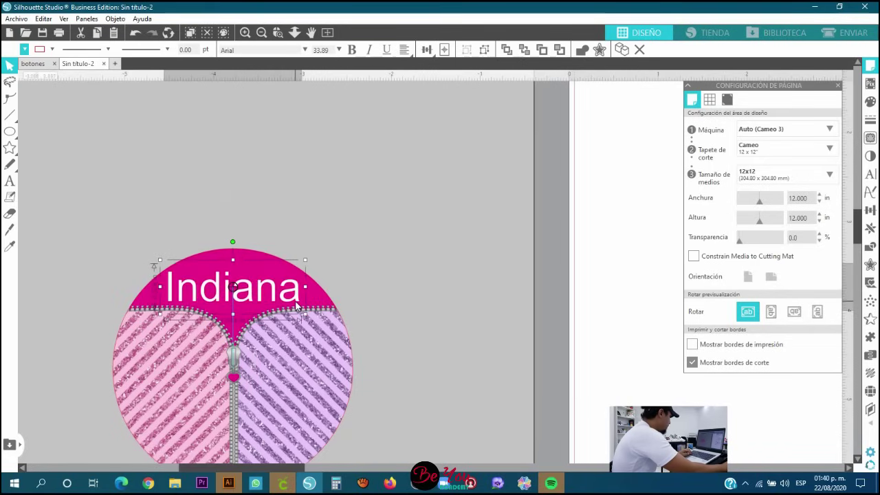
left_click(306, 320)
left_click(431, 227)
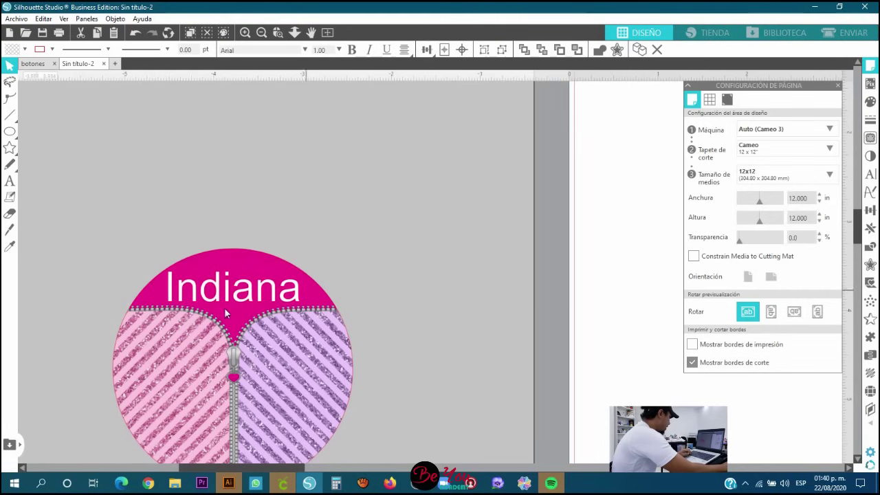
Reduce the name text to about 28 pt, centred in the pink area above the zipper.
scroll(224, 308, "up", 2)
left_click(259, 296)
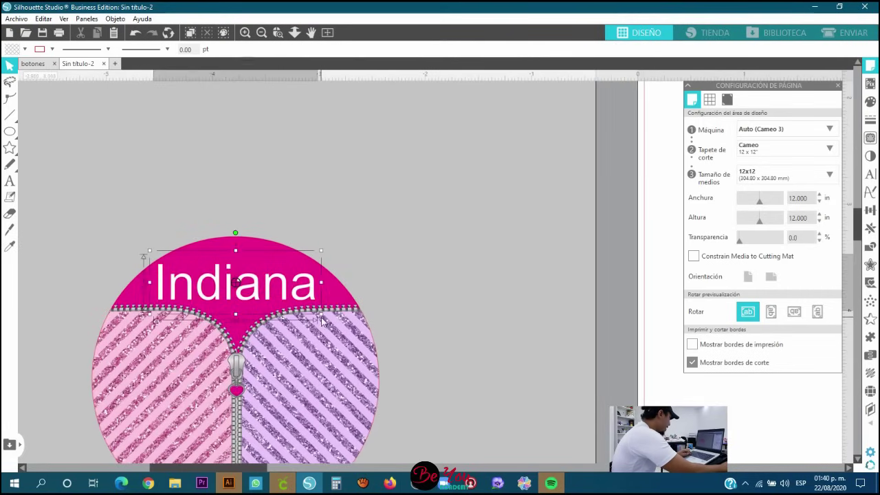
left_click_drag(321, 315, 295, 297)
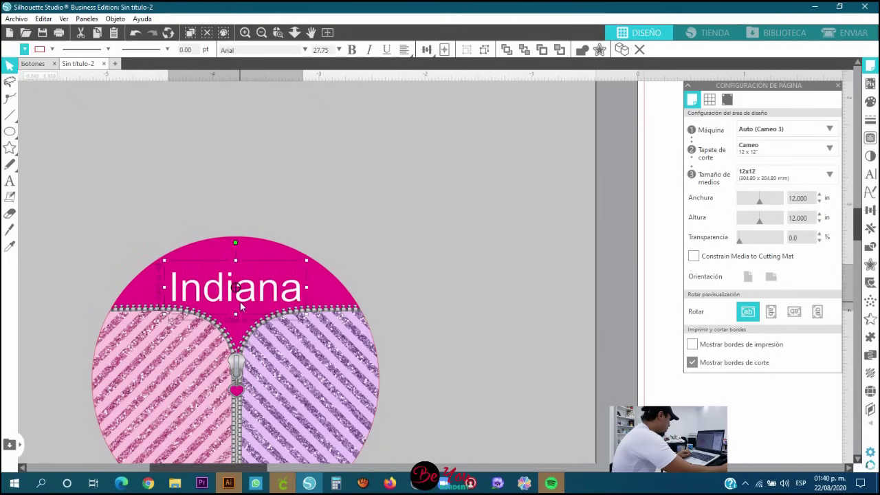
scroll(240, 302, "up", 1)
left_click(354, 183)
scroll(352, 189, "down", 2)
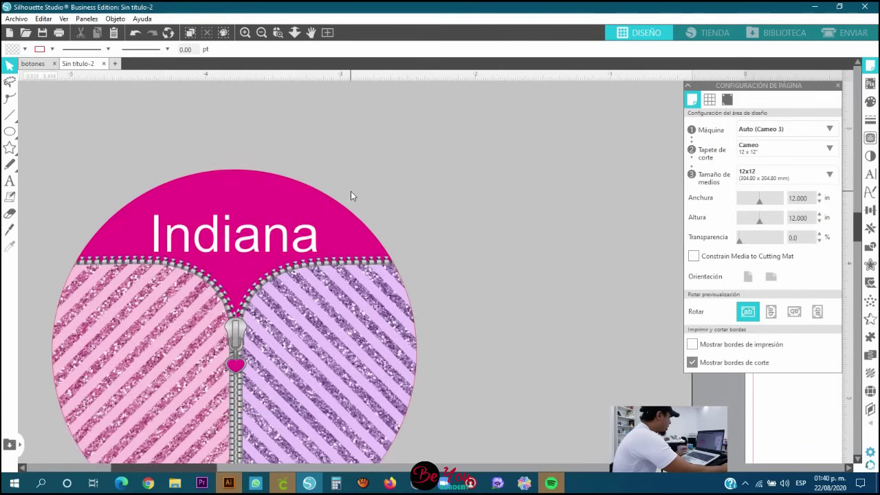
scroll(351, 196, "down", 2)
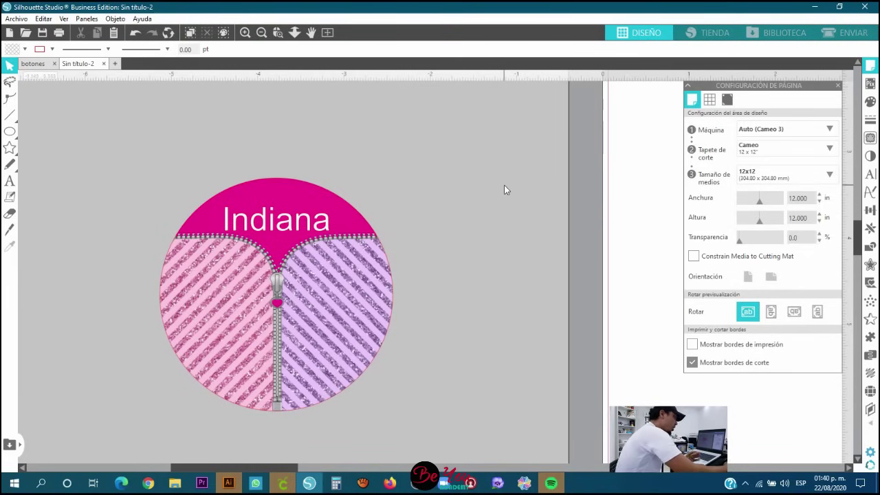
Switch to Chrome and save the blonde doll with the striped top and pink skirt as a PNG from the lol surprise png results.
left_click(150, 487)
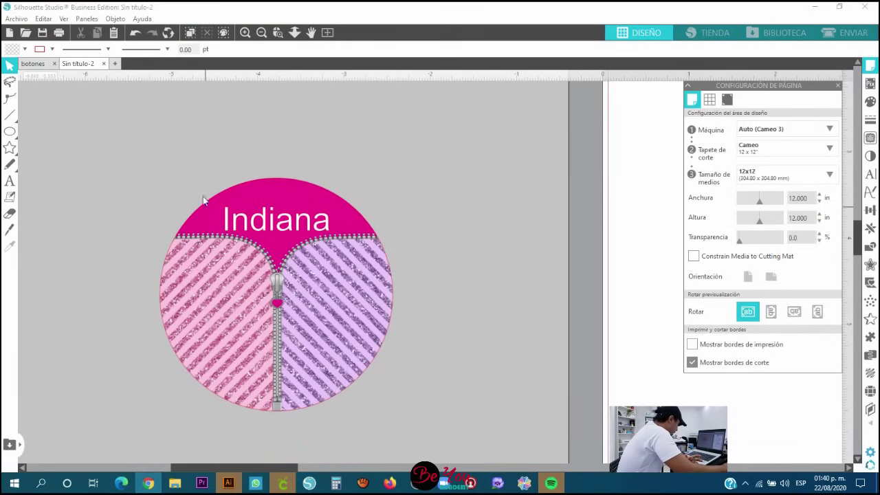
scroll(205, 200, "up", 1)
scroll(169, 106, "up", 2)
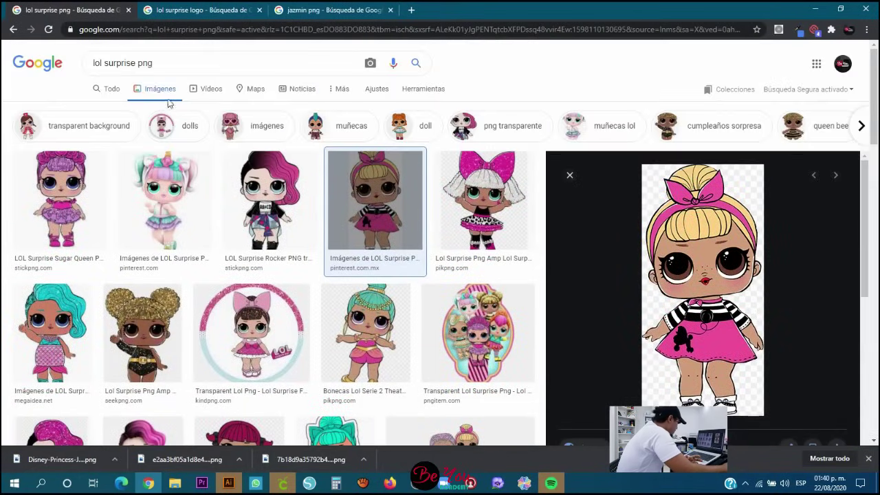
left_click_drag(94, 63, 136, 63)
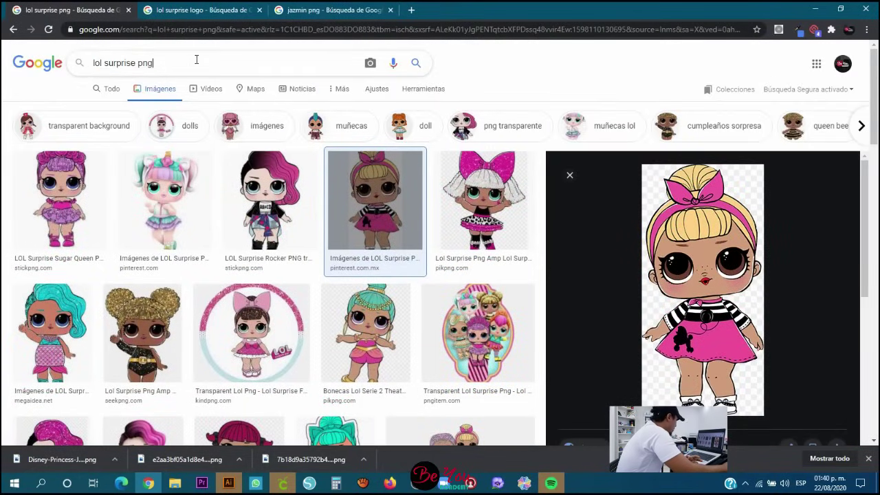
scroll(434, 240, "down", 3)
scroll(434, 240, "up", 3)
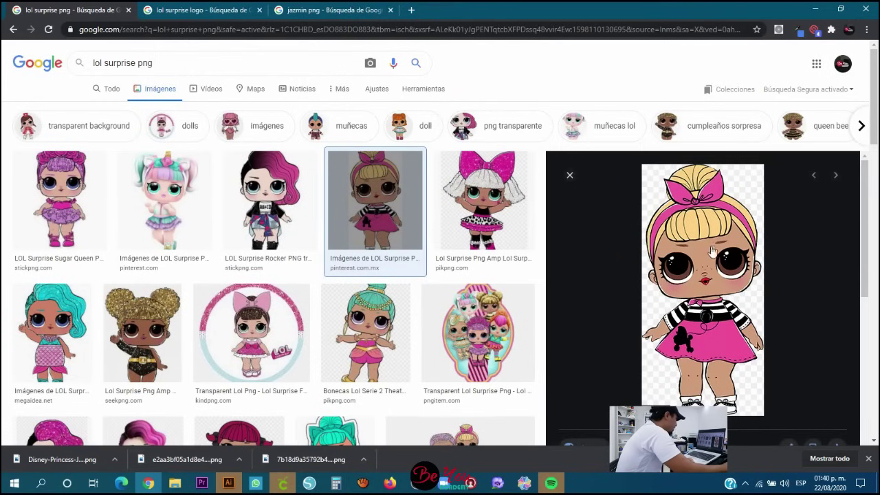
scroll(713, 252, "down", 2)
right_click(708, 198)
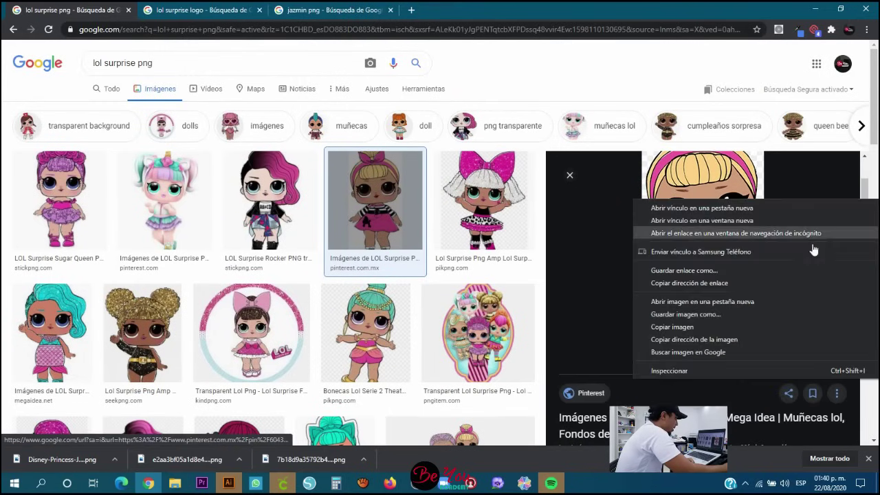
left_click(717, 315)
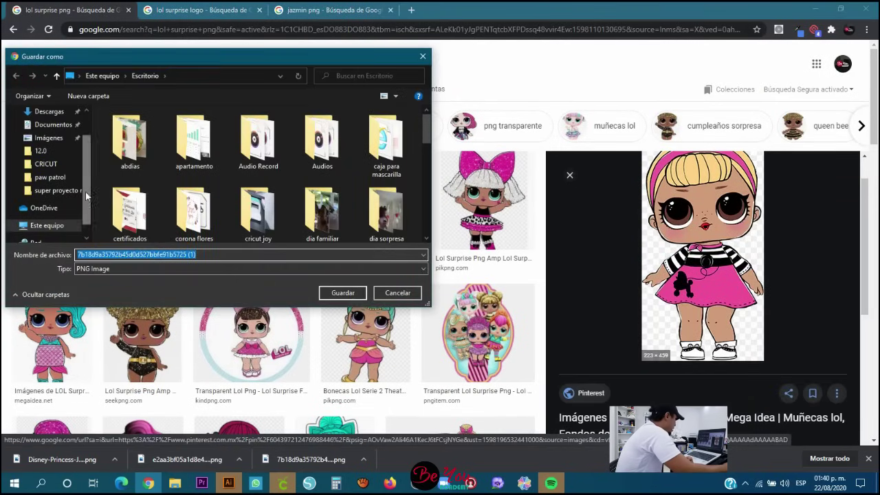
scroll(86, 197, "up", 3)
left_click(342, 293)
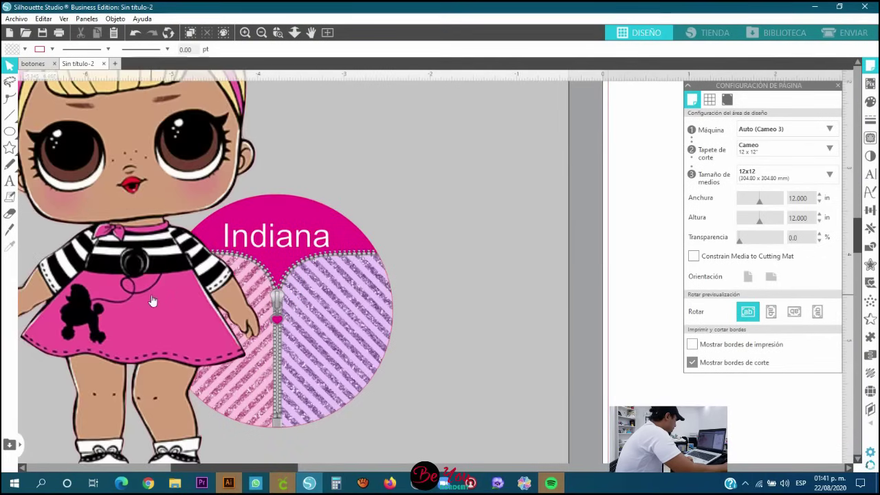
In Silhouette Studio, scale the imported doll image down and place it on the circle's pink striped half.
scroll(152, 301, "down", 3)
left_click(167, 307)
left_click_drag(222, 417, 225, 375)
scroll(200, 316, "up", 2)
scroll(208, 348, "up", 2)
left_click_drag(204, 332, 221, 330)
left_click(515, 329)
Switch to Chrome and save the previewed L.O.L. Surprise! logo image from the lol surprise logo results.
left_click(149, 484)
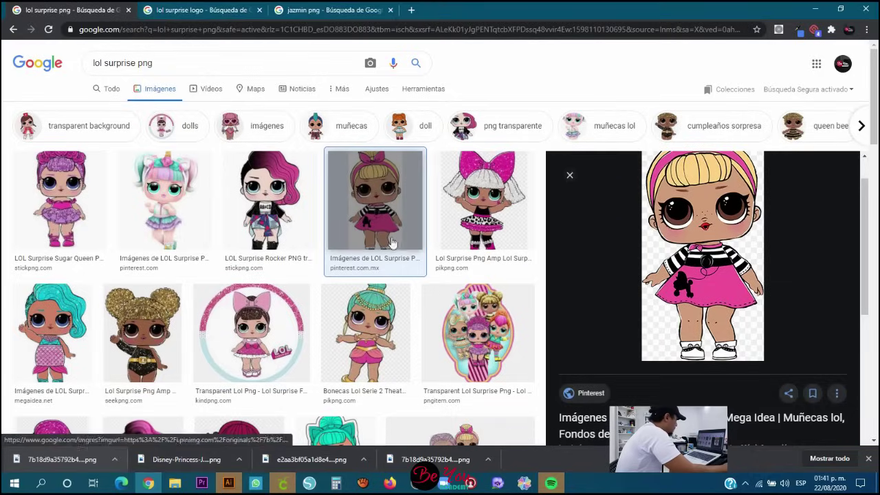
left_click(206, 9)
left_click_drag(93, 63, 200, 74)
left_click(175, 73)
right_click(592, 206)
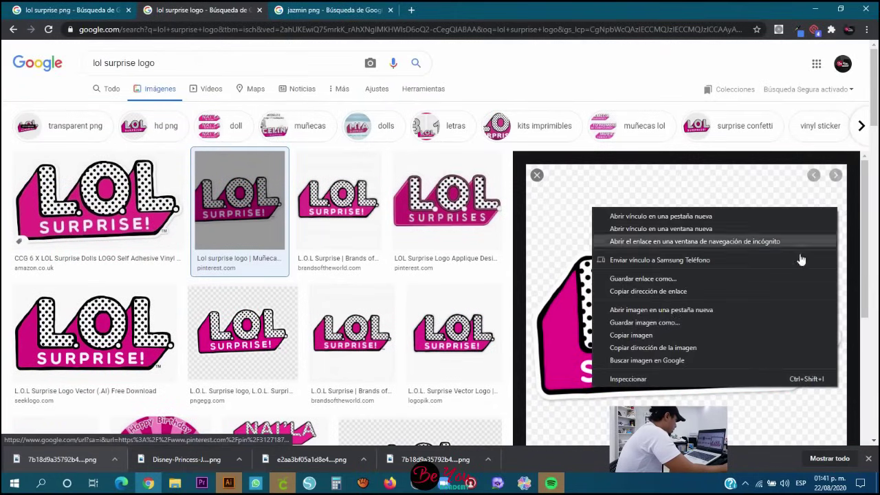
left_click(652, 324)
left_click_drag(85, 206, 85, 122)
left_click(338, 297)
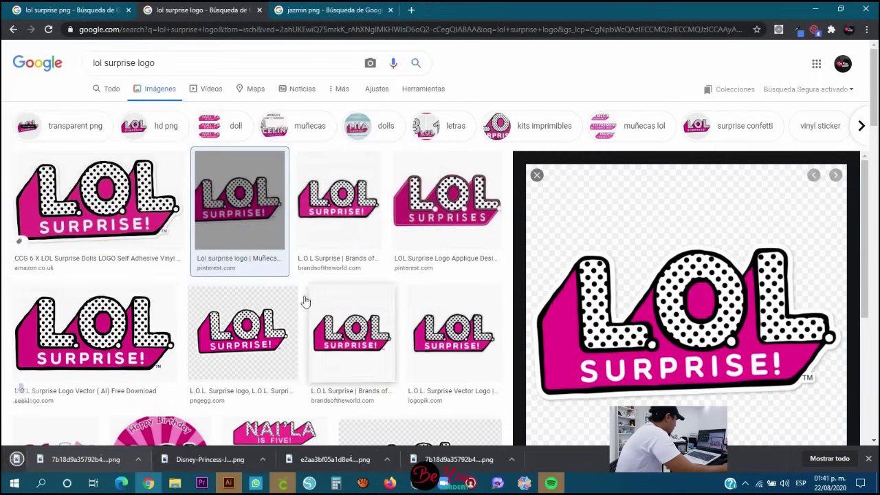
Bring the logo into Silhouette Studio, scale it to about 0.77 × 0.39 in and place it on the circle's purple striped half.
left_click_drag(375, 481, 530, 292)
scroll(530, 292, "down", 8)
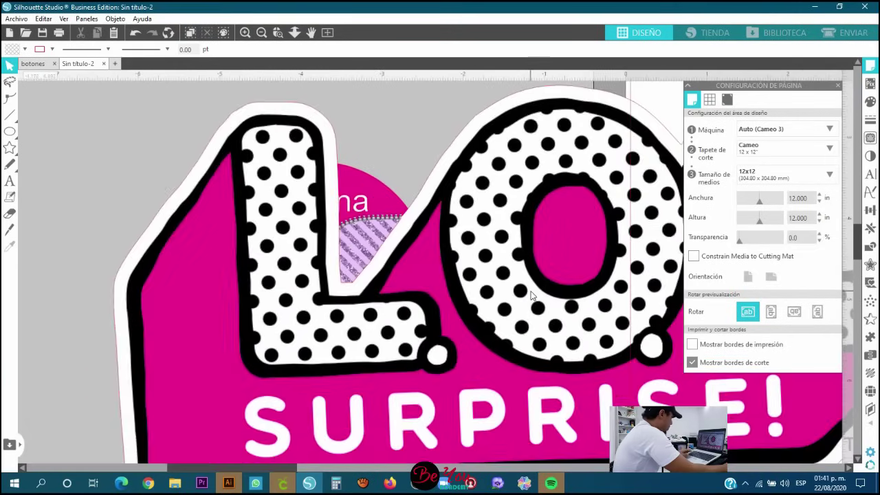
left_click(560, 327)
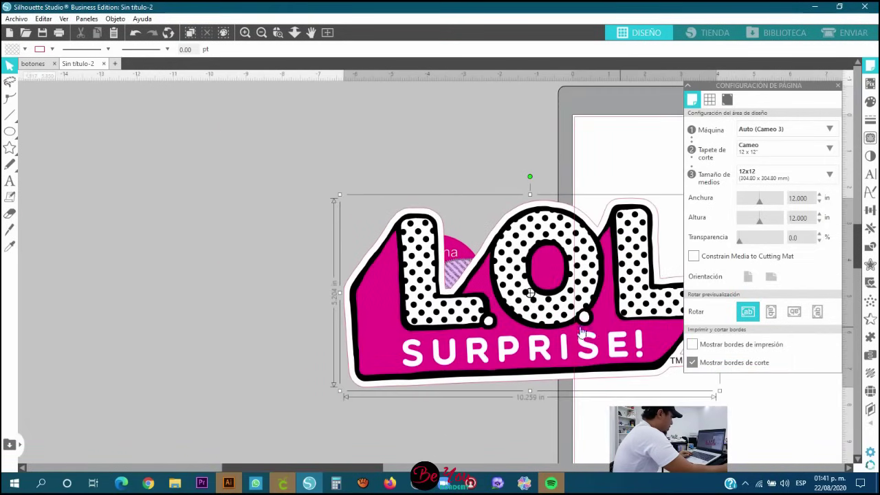
left_click_drag(600, 336, 550, 335)
left_click_drag(639, 378, 471, 291)
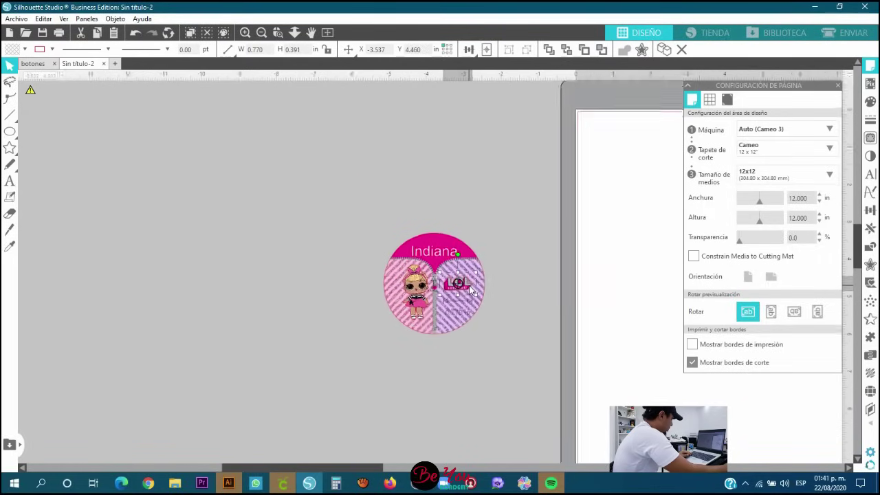
Enlarge the L.O.L. Surprise! logo slightly and adjust its position on the circle's purple striped half.
scroll(471, 291, "up", 5)
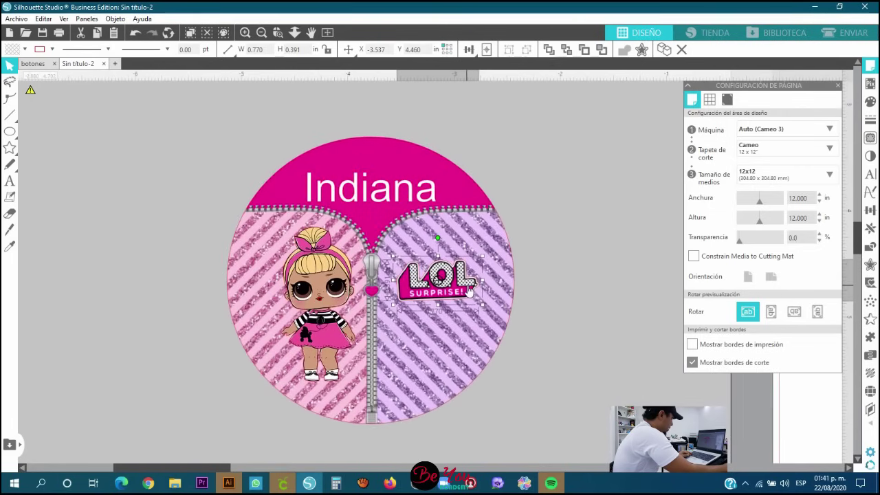
mouse_move(483, 307)
left_mouse_down()
mouse_move(494, 313)
mouse_move(471, 306)
left_mouse_up()
left_click(575, 234)
Move the personalised name off the circle onto the empty workspace above it.
left_click(397, 203)
left_click(397, 200)
left_click_drag(397, 205, 518, 133)
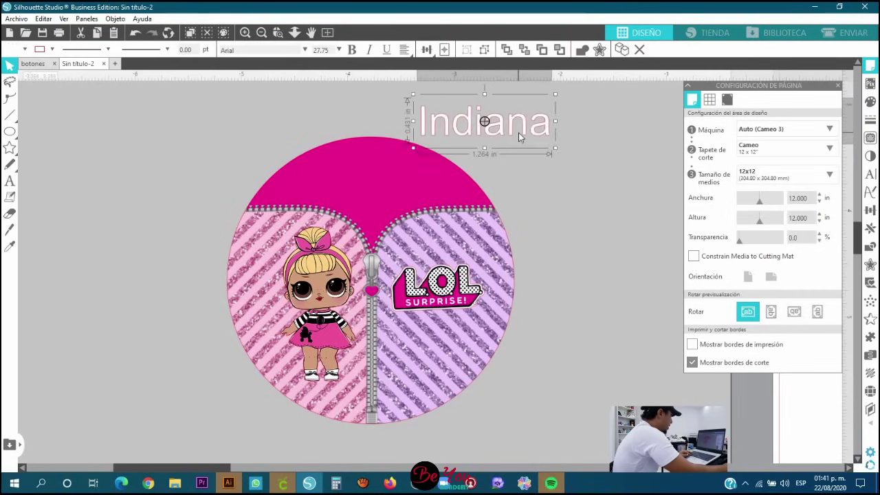
scroll(519, 134, "up", 3)
left_click_drag(527, 301, 481, 211)
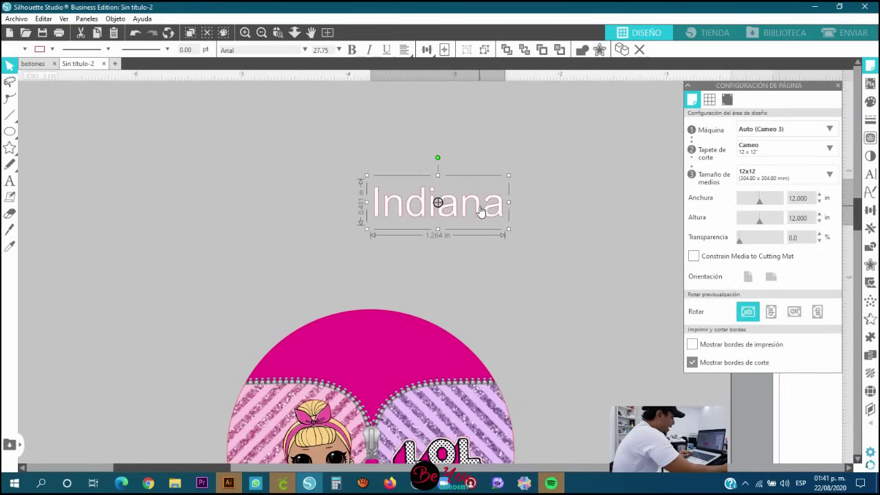
Change the name's font to Amarillo and reposition the text above the circle.
left_click(870, 174)
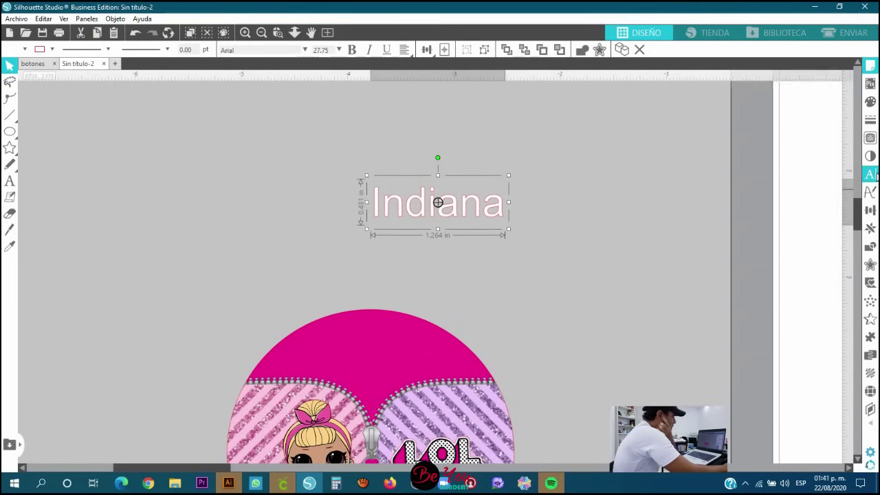
left_click(778, 165)
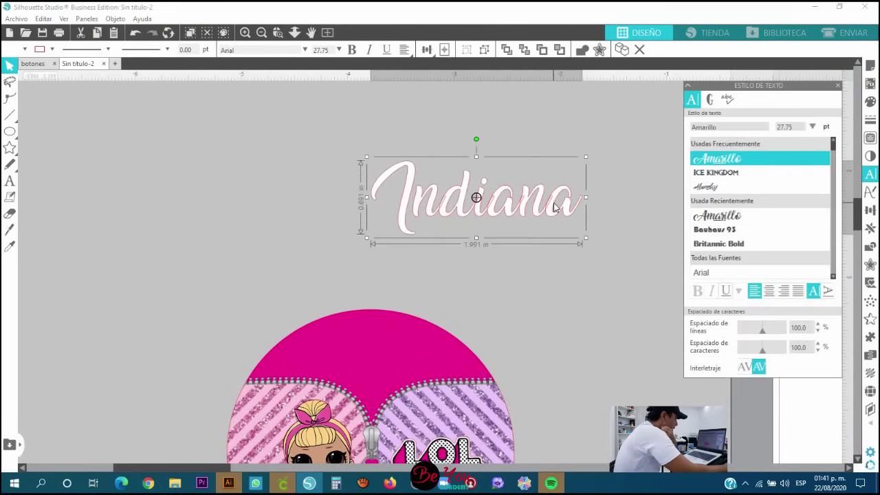
left_click_drag(554, 207, 502, 208)
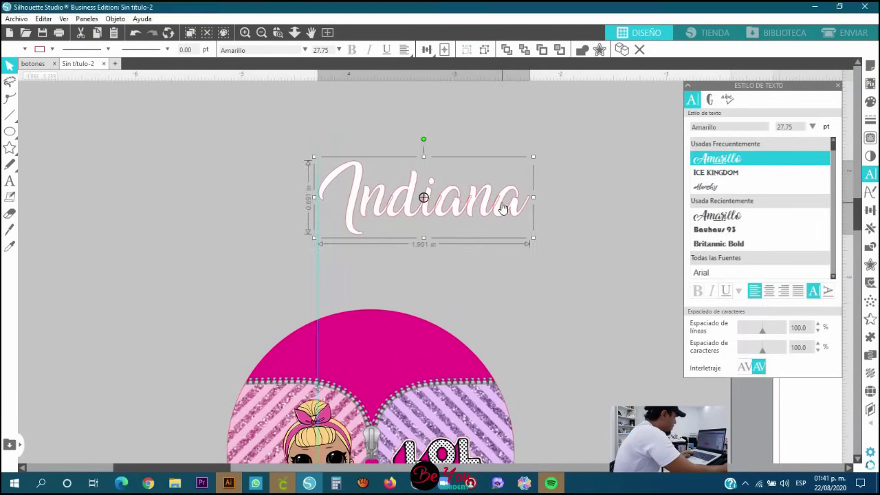
Create a rounded-corner outer offset of 0.055 in around the name.
left_click(869, 264)
left_click(734, 114)
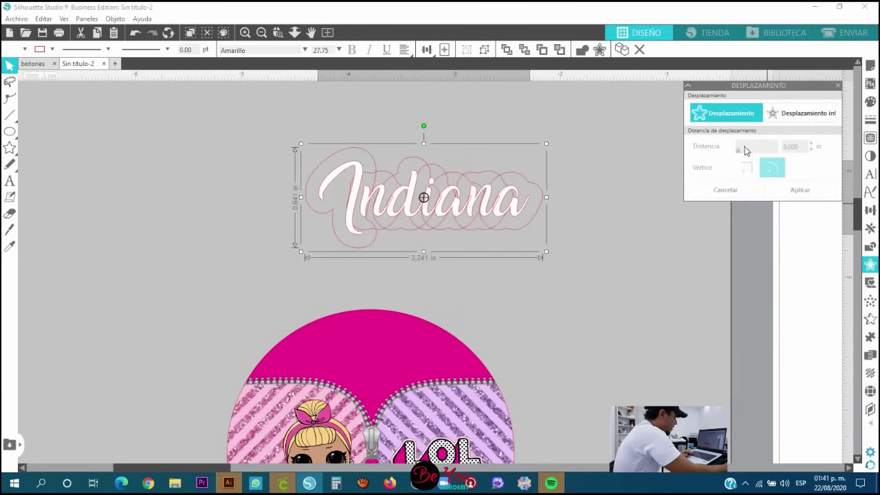
left_click_drag(741, 153, 740, 154)
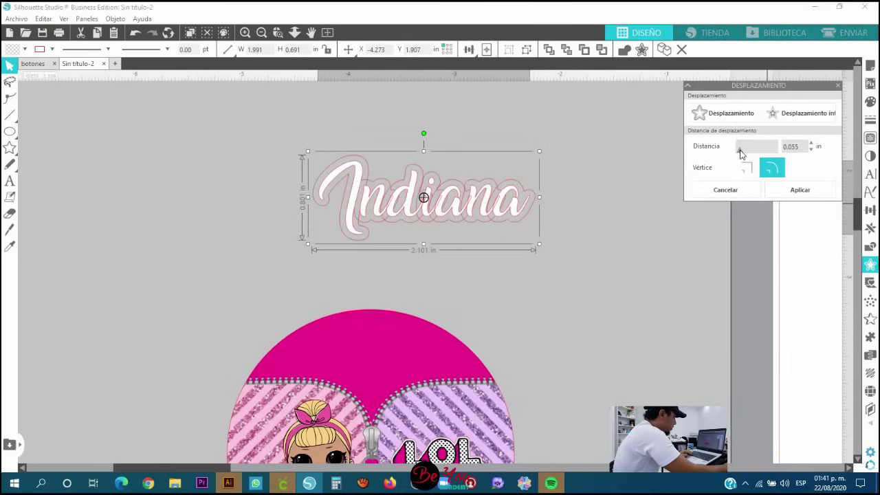
left_click(586, 234)
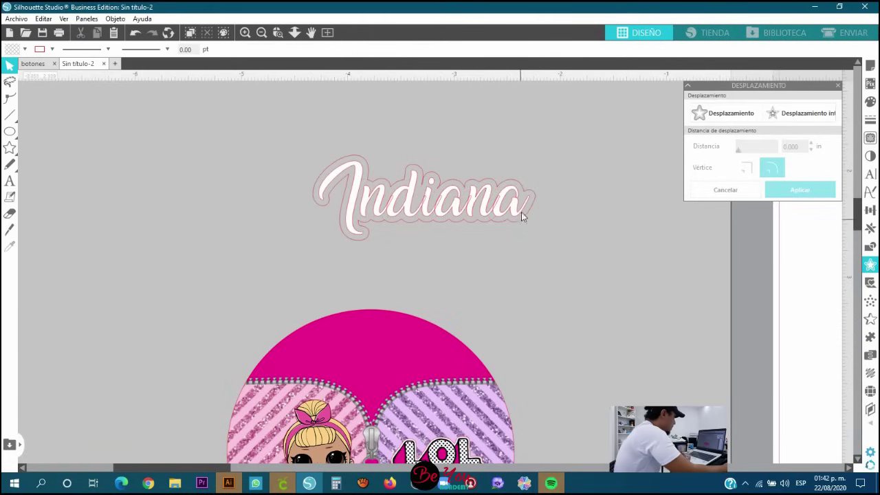
Move the name text down off its offset shape and fill the offset with light pink.
left_click_drag(514, 206, 513, 247)
left_click(487, 162)
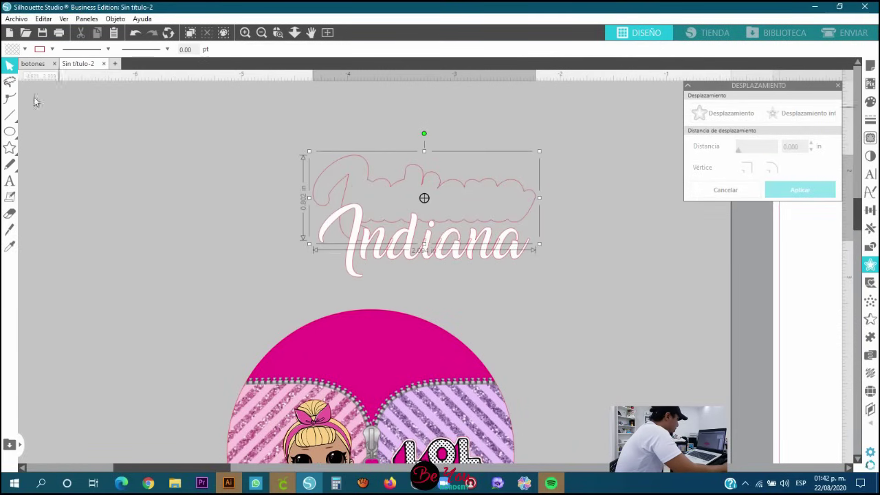
left_click(25, 50)
left_click(21, 141)
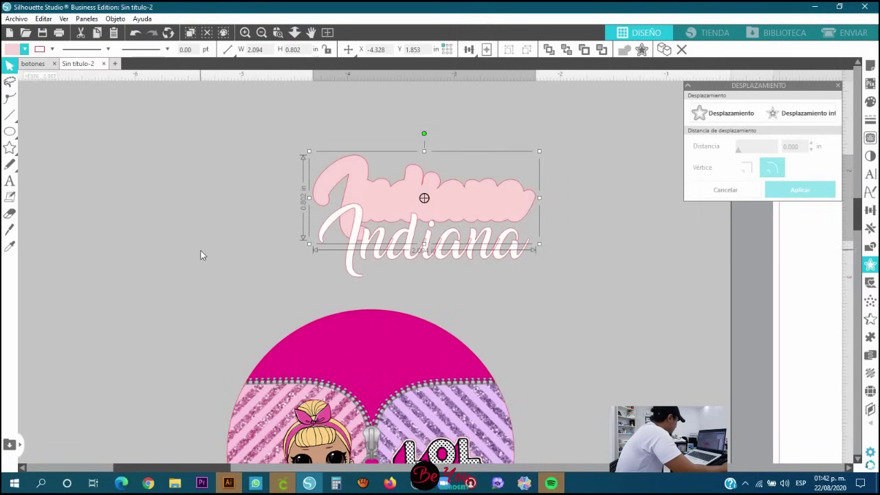
Centre the white name text and its light pink offset on each other.
key("ctrl+a")
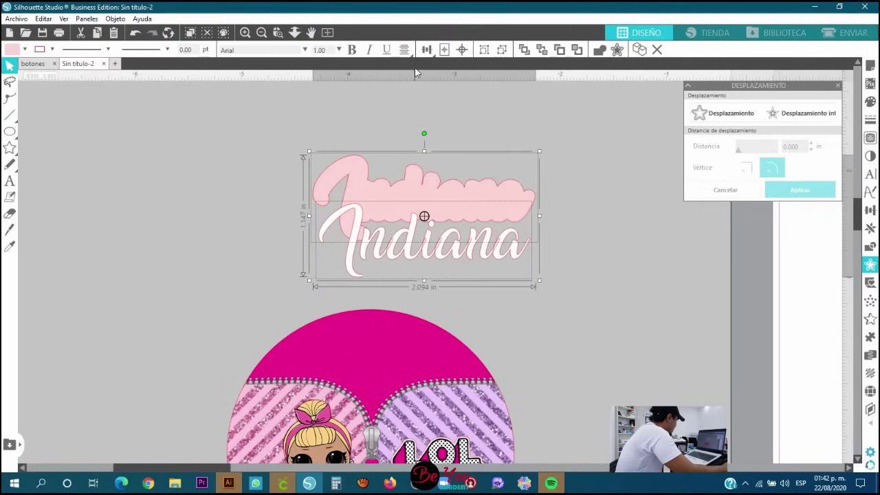
left_click(462, 49)
left_click(595, 157)
left_click(507, 220)
Select the name together with its offset and make their line colour transparent.
left_click_drag(281, 140, 538, 247)
left_click(10, 61)
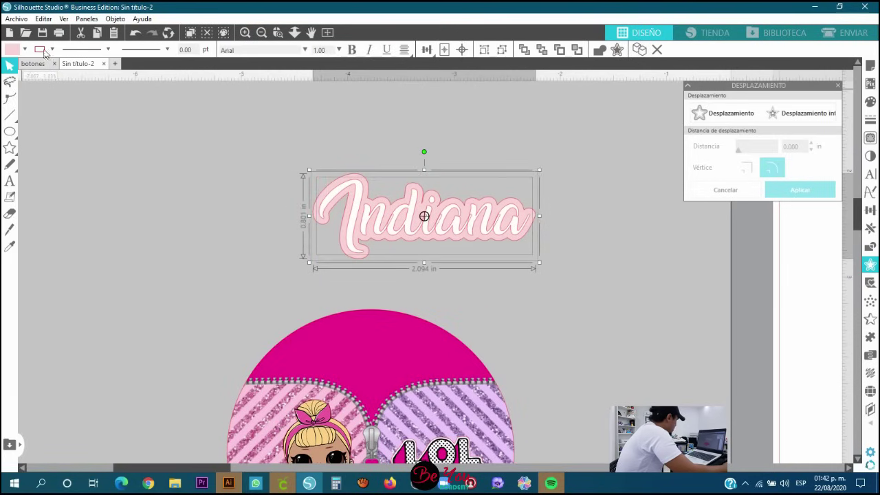
left_click(51, 50)
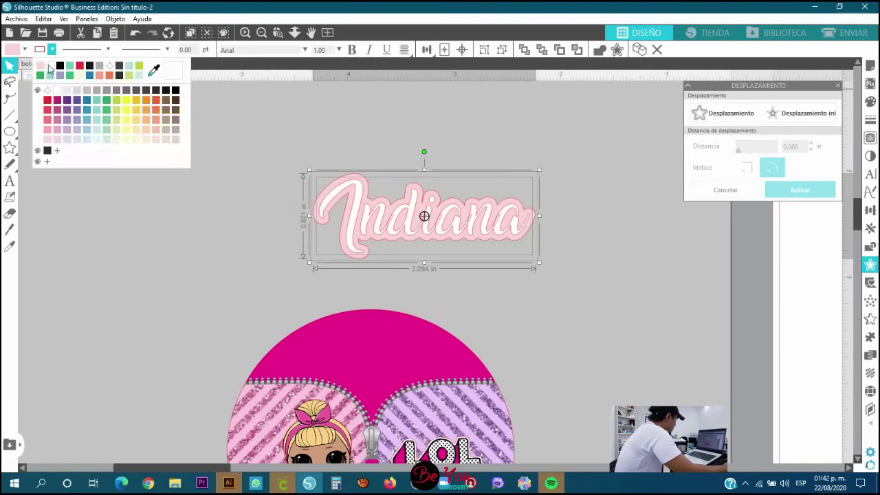
left_click(110, 66)
left_click(212, 211)
Place the name with its offset on the circle's magenta top area and scale it to fit above the zipper.
scroll(368, 187, "down", 1)
scroll(369, 189, "down", 1)
left_click_drag(313, 165, 396, 320)
scroll(395, 321, "up", 1)
scroll(396, 321, "up", 2)
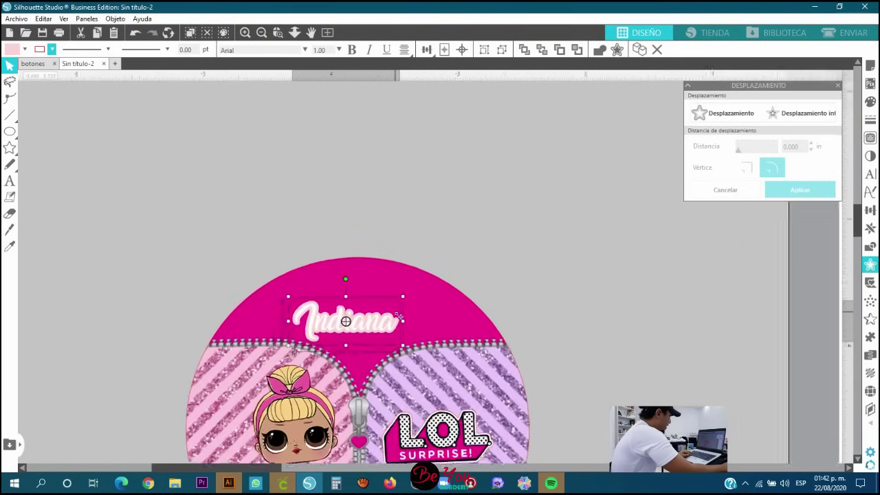
left_click_drag(404, 294, 423, 284)
left_click_drag(402, 316, 401, 317)
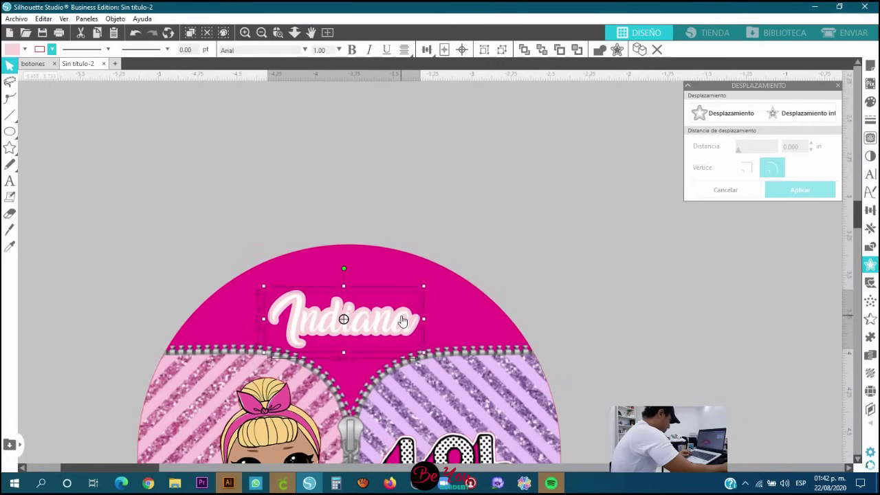
left_click(534, 179)
scroll(529, 183, "down", 4)
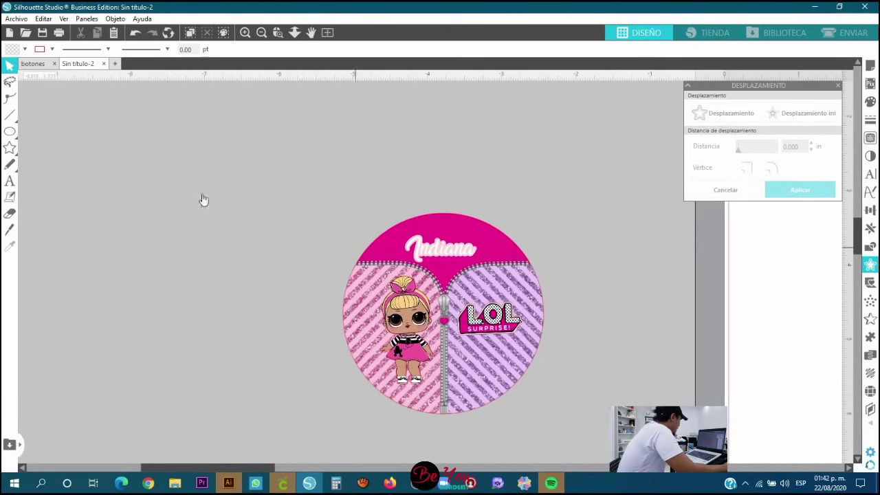
Switch to the botones document and move all the button designs together onto the cutting mat page.
left_click(33, 63)
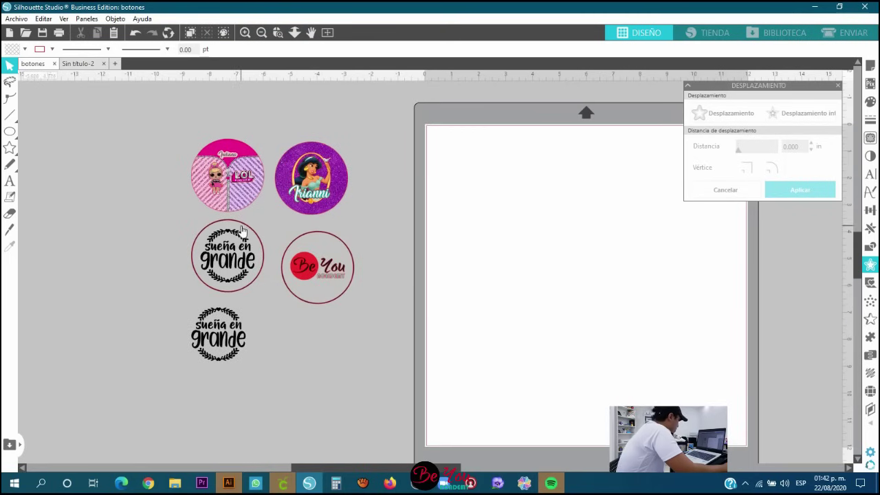
scroll(244, 198, "down", 2)
scroll(245, 198, "up", 3)
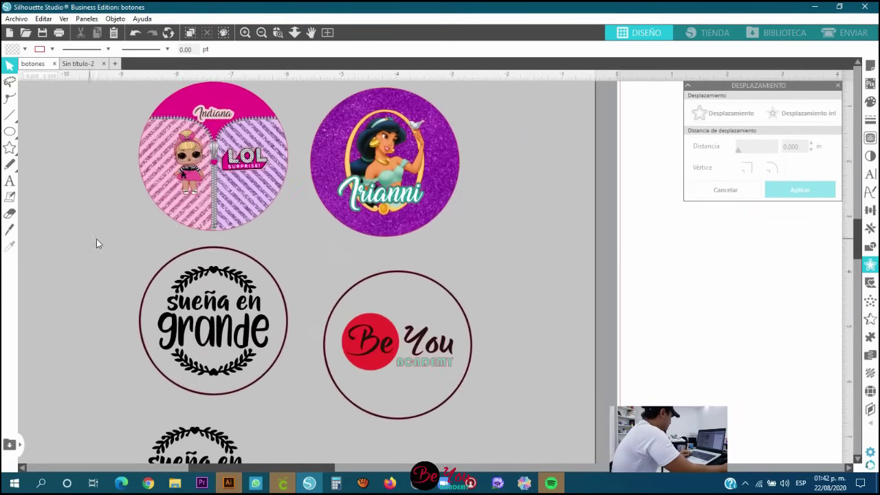
scroll(100, 246, "down", 3)
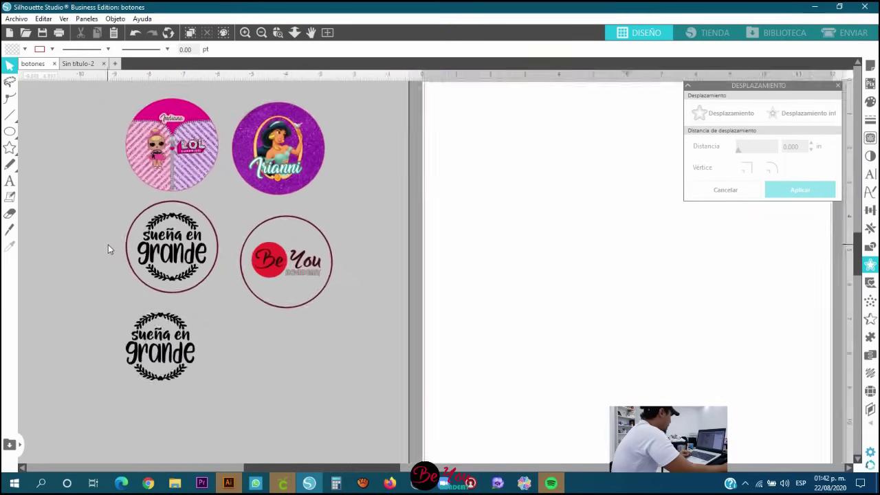
scroll(102, 233, "left", 2)
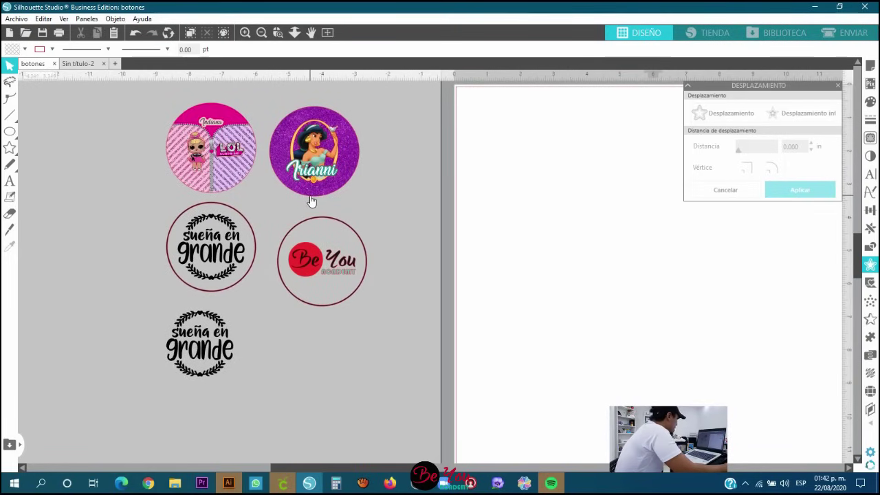
scroll(313, 194, "down", 3)
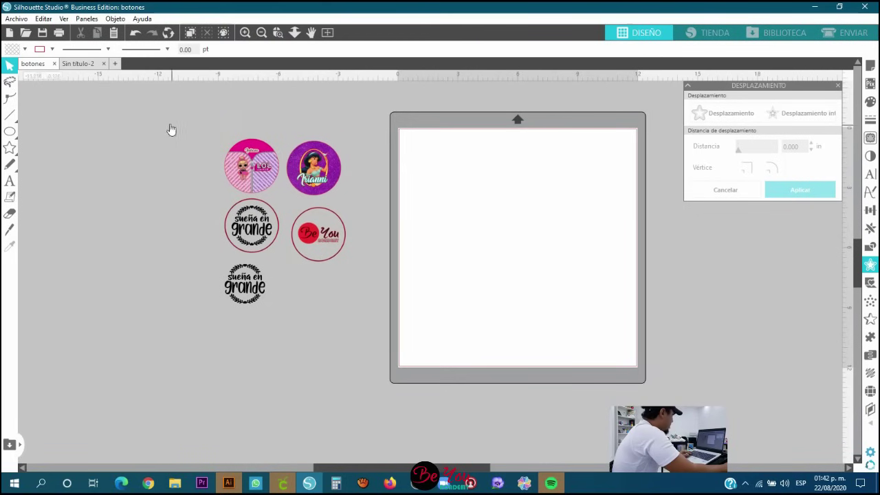
left_click_drag(170, 123, 376, 364)
key("ctrl+a")
left_click_drag(262, 177, 445, 178)
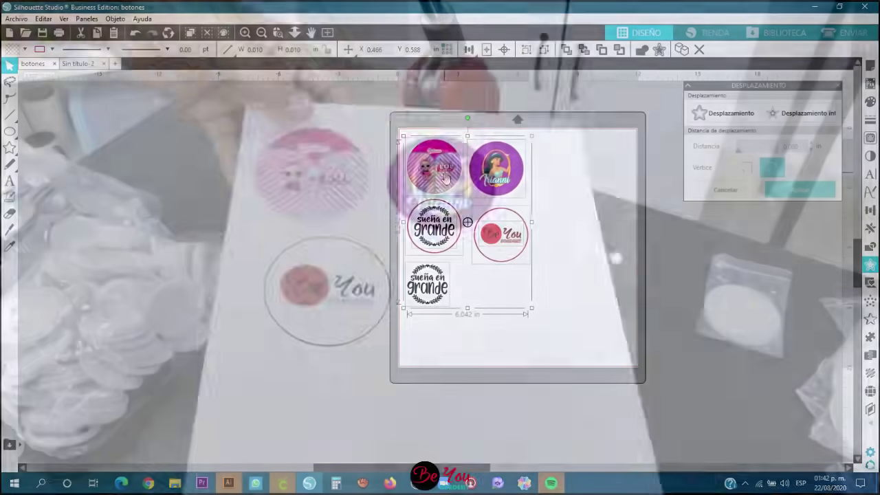